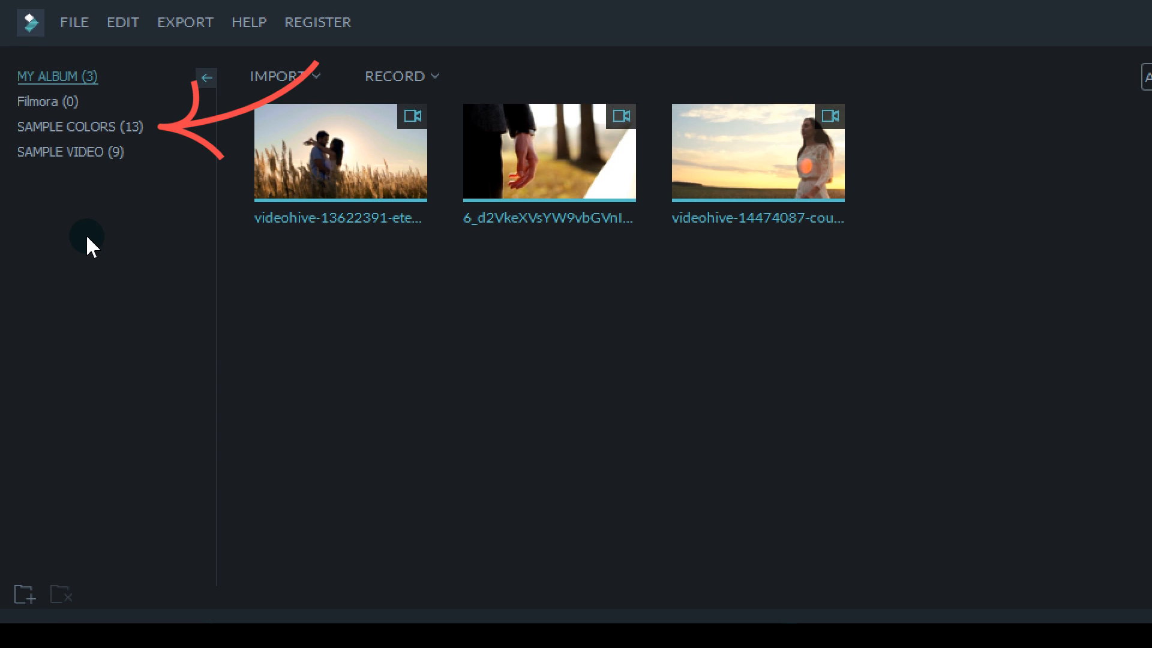
# - Place the Black sample colour at the timeline start and trim it to about 1.5 seconds
pyautogui.click(66, 126)
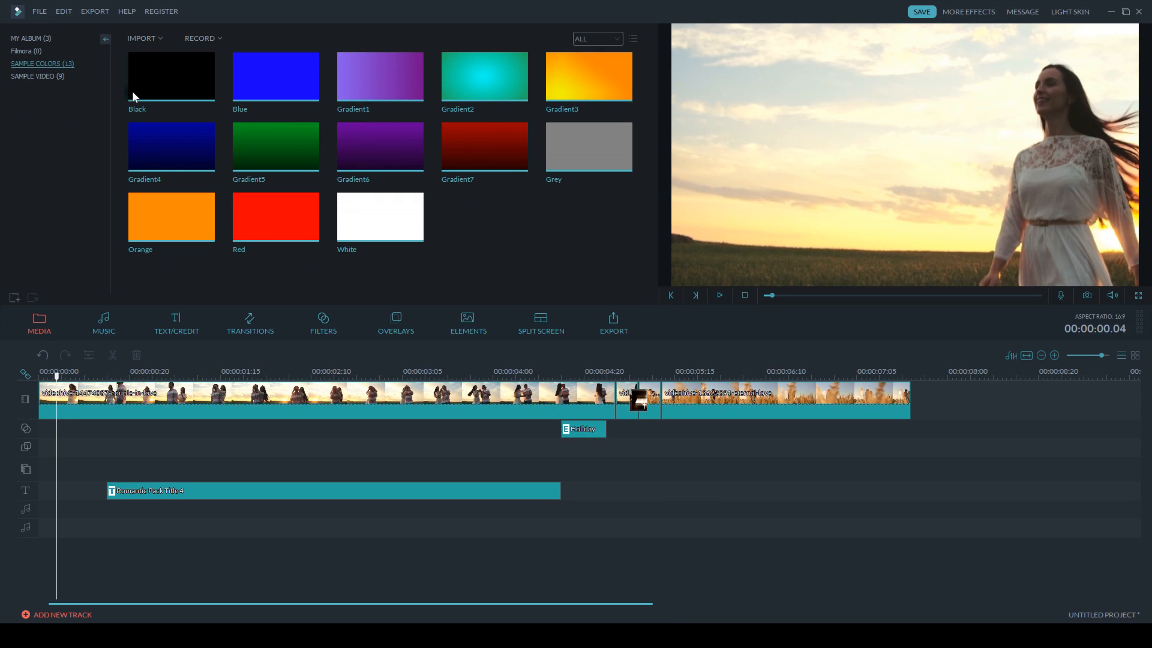
pyautogui.click(145, 84)
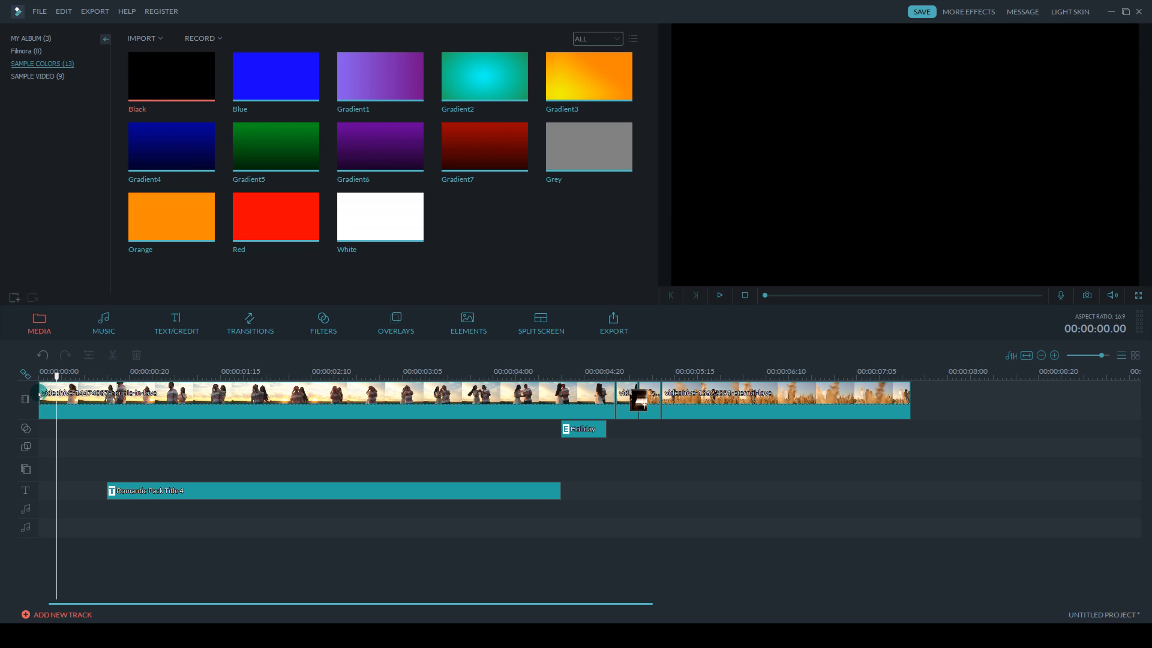
pyautogui.moveTo(171, 77); pyautogui.dragTo(42, 405)
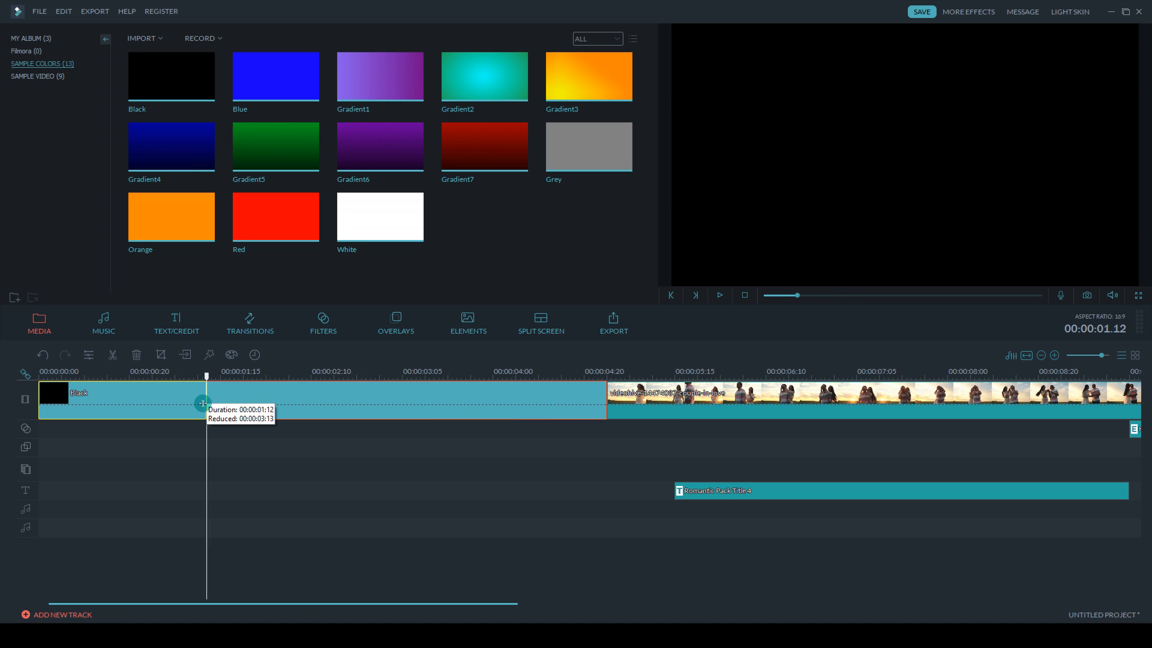
pyautogui.moveTo(247, 402); pyautogui.dragTo(248, 402)
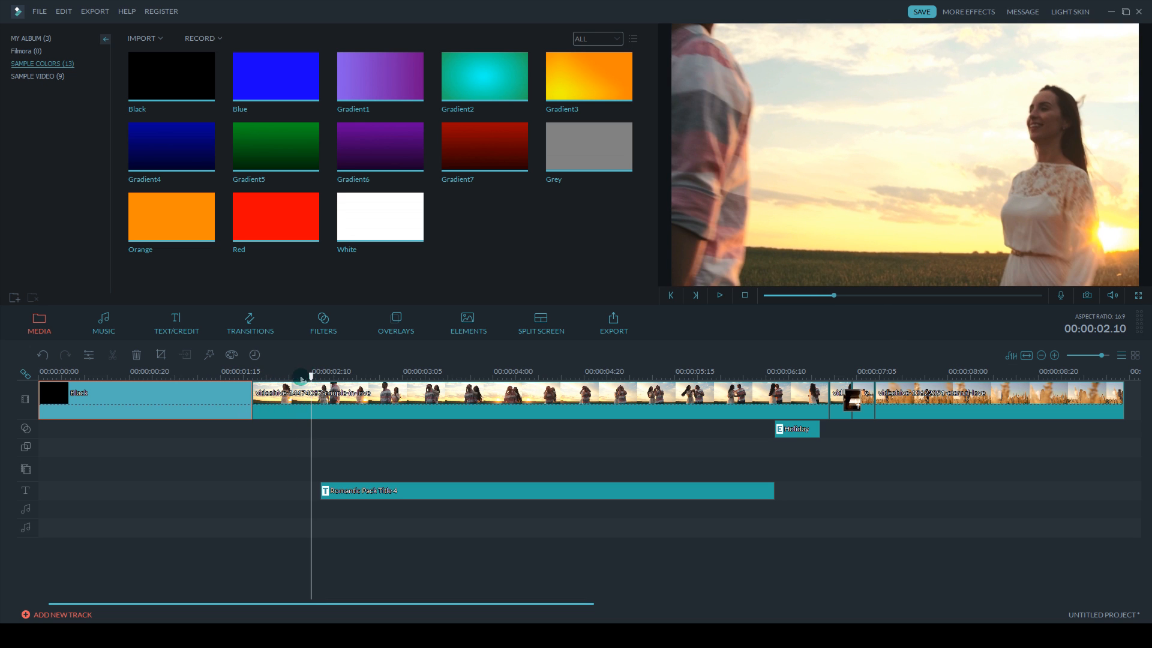
pyautogui.moveTo(309, 375); pyautogui.dragTo(199, 378)
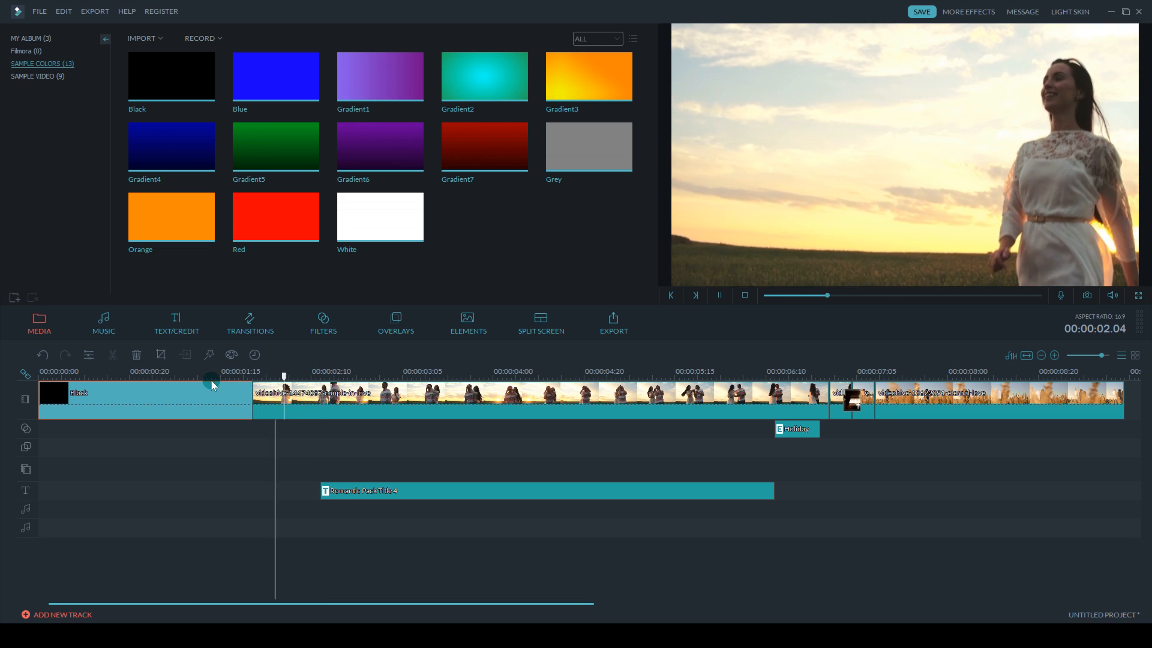
pyautogui.moveTo(315, 375); pyautogui.dragTo(213, 378)
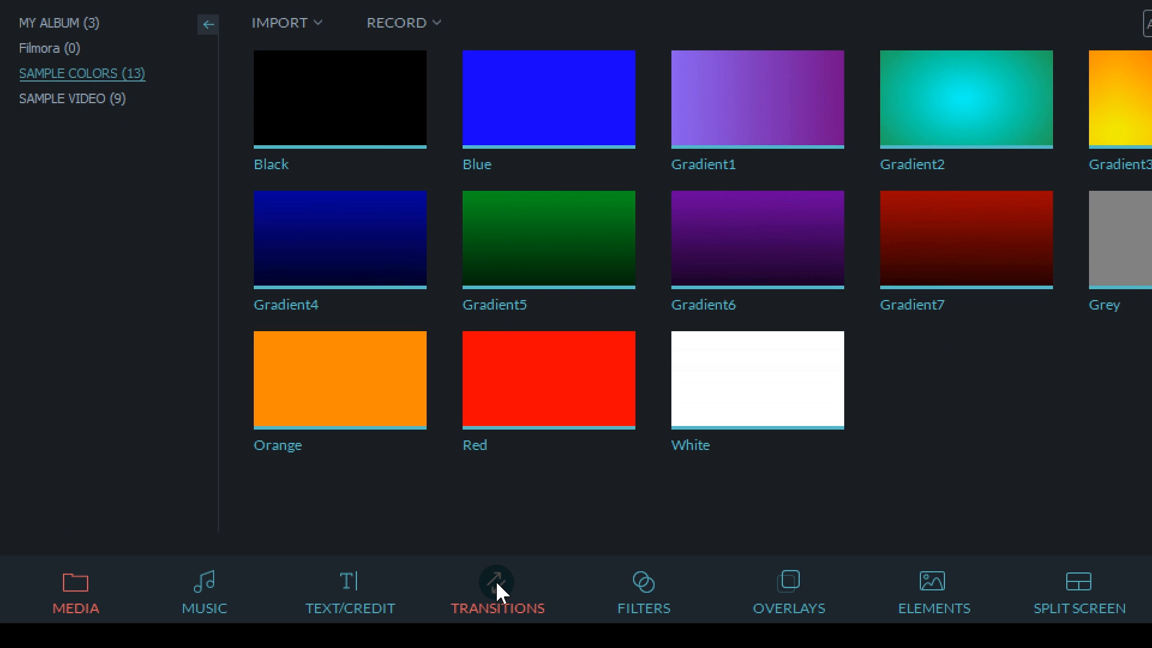
pyautogui.click(496, 581)
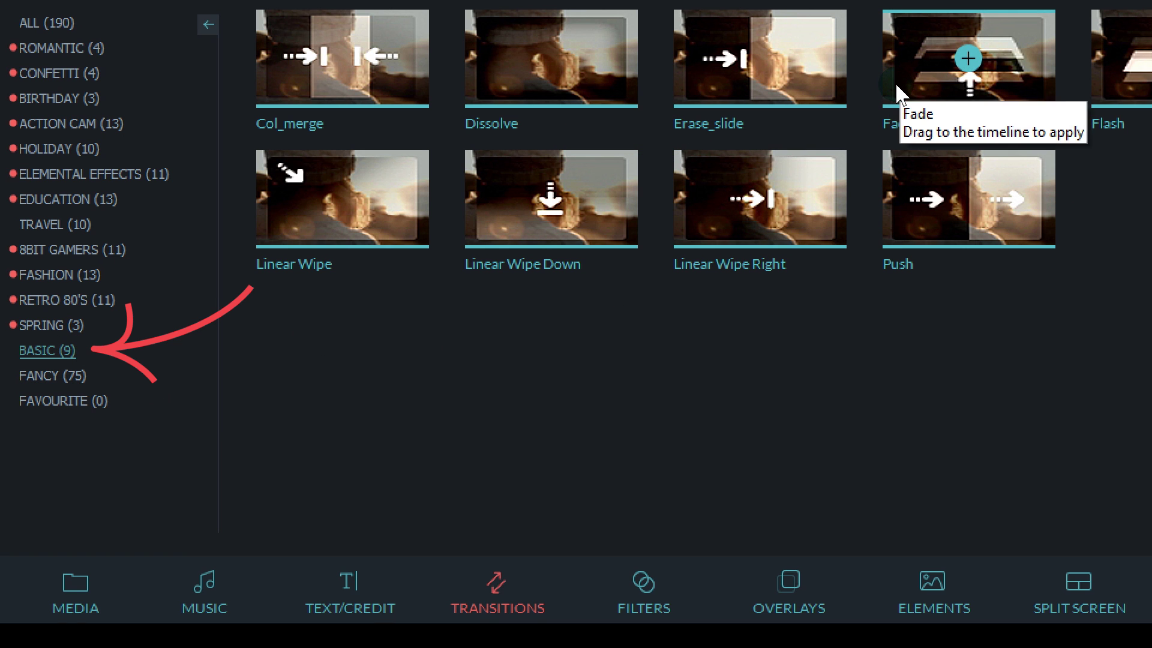
# - Mark Fade and Dissolve as favourite transitions from their context menus
pyautogui.rightClick(896, 83)
pyautogui.click(936, 187)
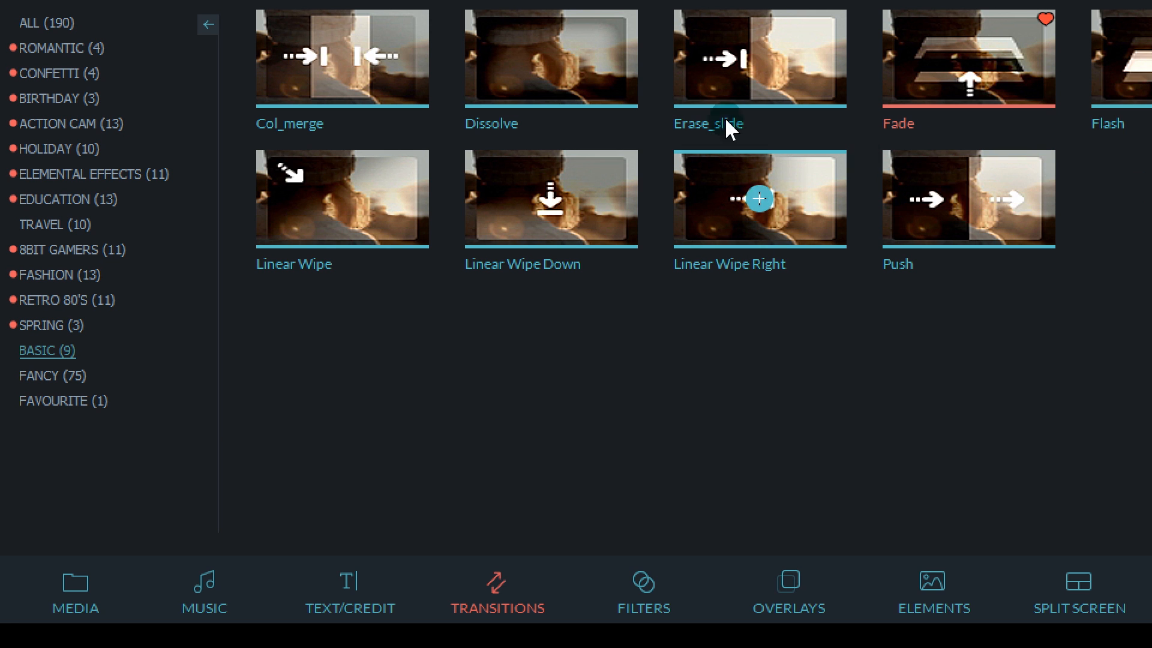
pyautogui.click(611, 85)
pyautogui.rightClick(605, 85)
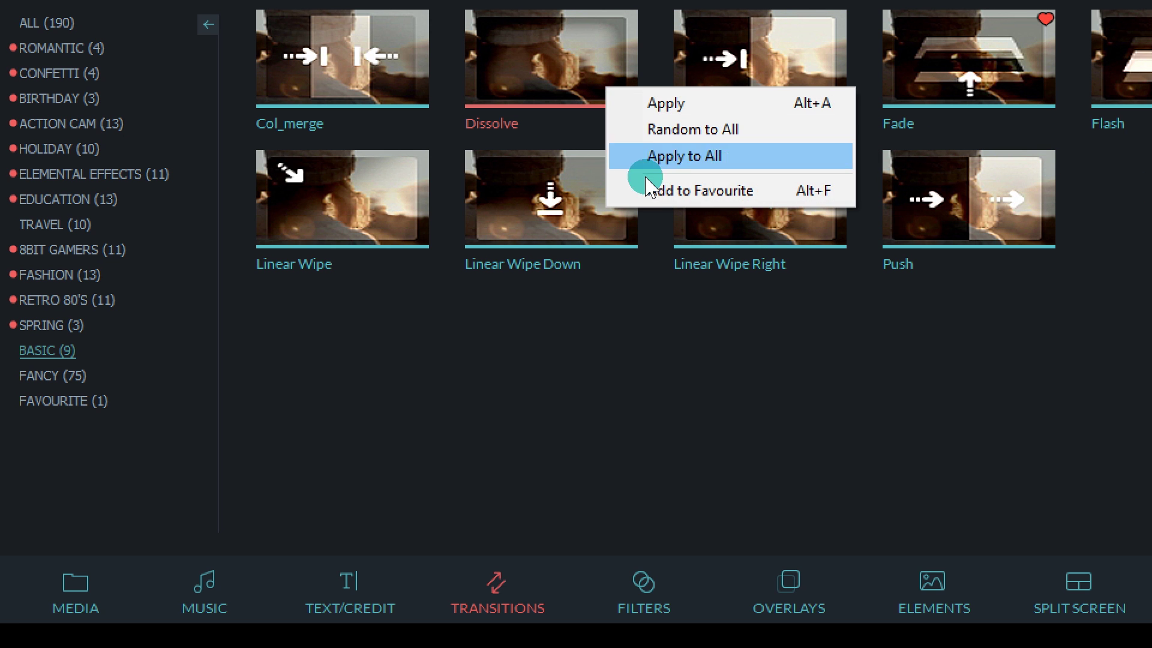
pyautogui.click(652, 191)
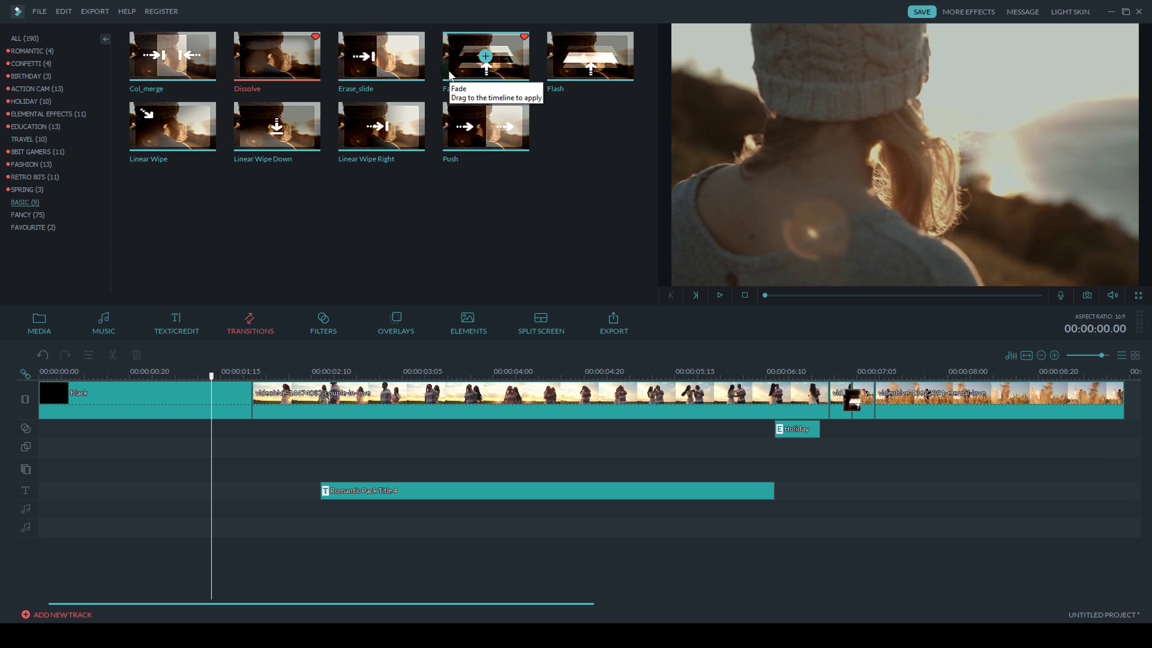
# - Put a Fade between the black clip and first video, review it, and shorten it to about 1.5 seconds
pyautogui.doubleClick(486, 55)
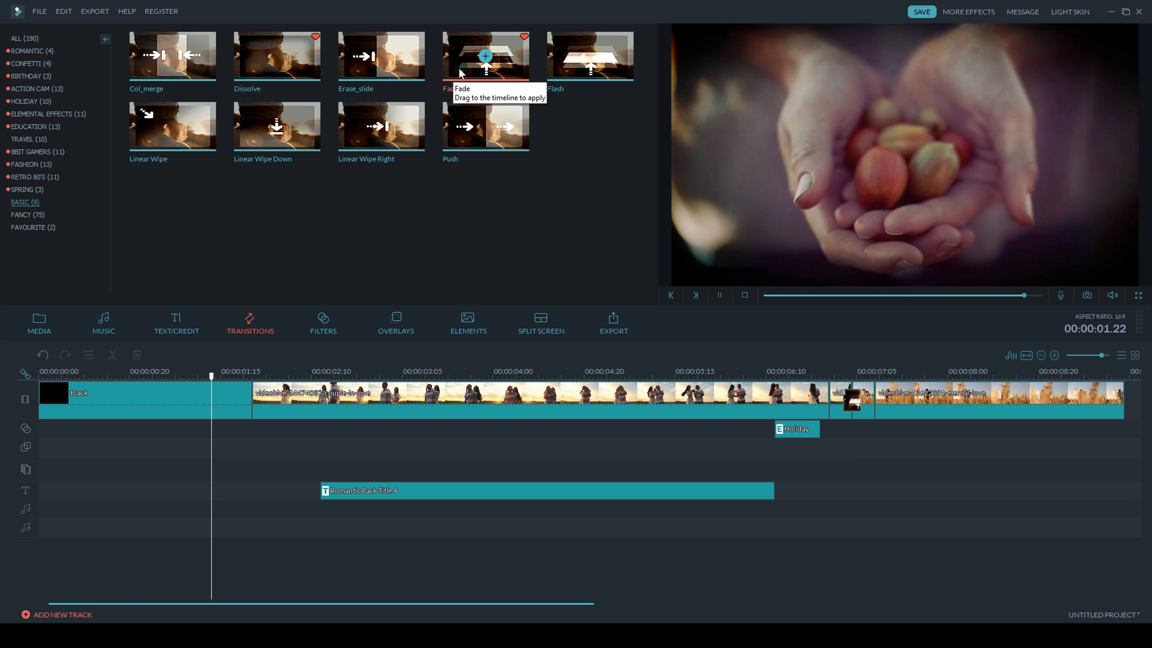
pyautogui.moveTo(330, 356); pyautogui.dragTo(252, 398)
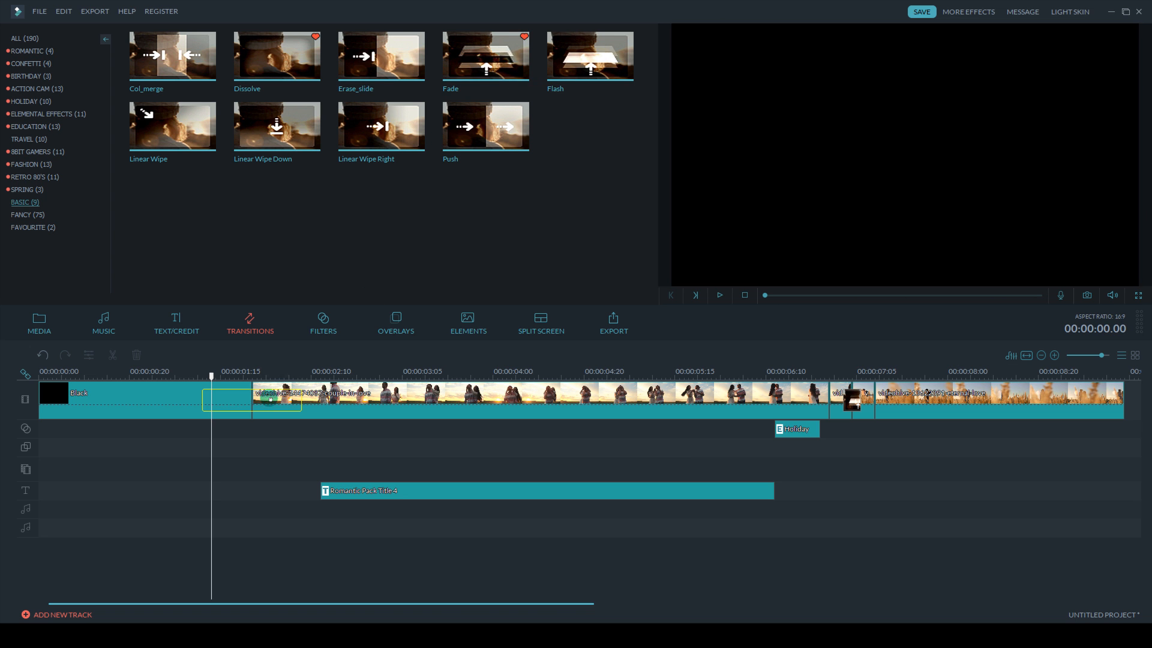
pyautogui.press('space')
pyautogui.moveTo(140, 377); pyautogui.dragTo(253, 376)
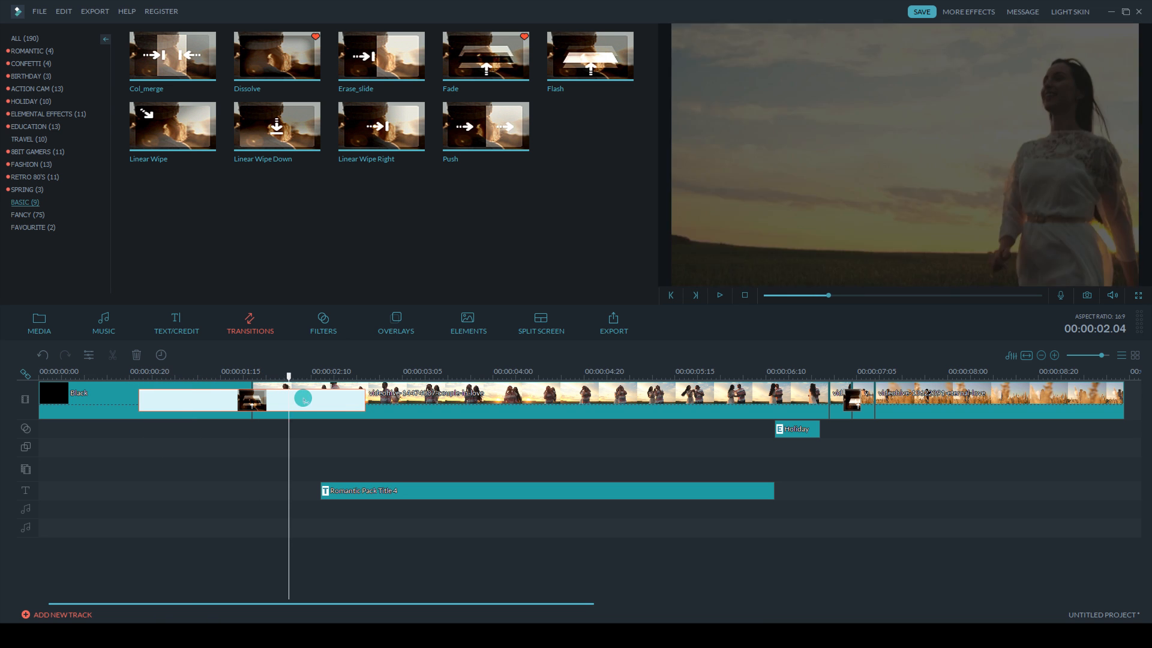
pyautogui.press('Home')
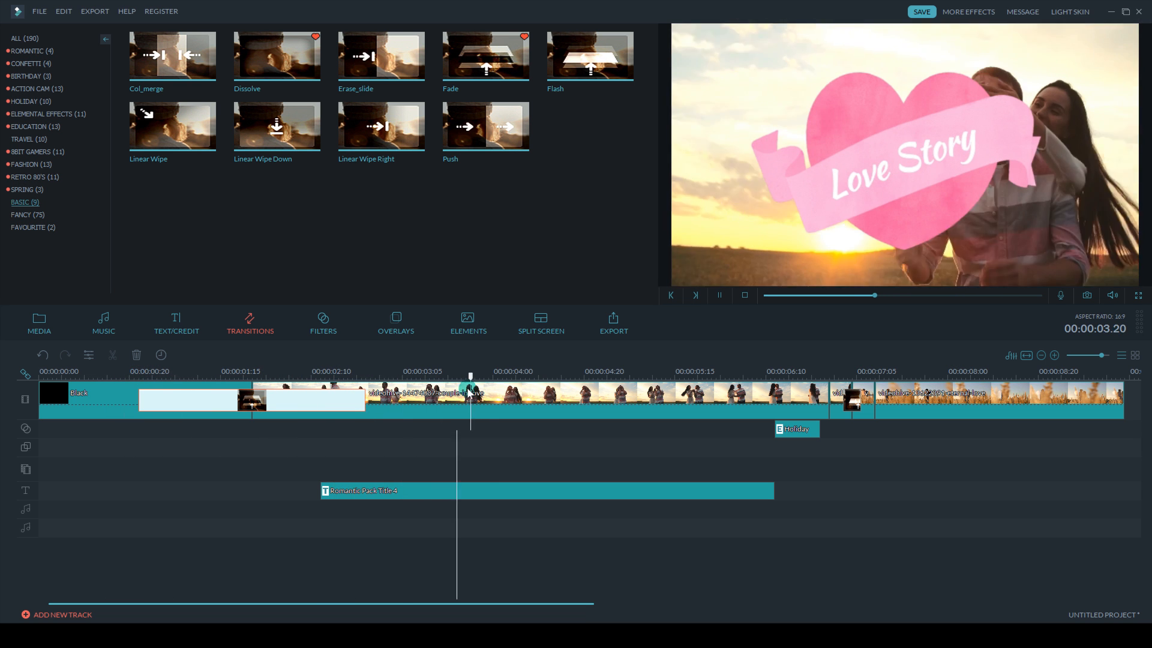
pyautogui.moveTo(362, 402); pyautogui.dragTo(324, 401)
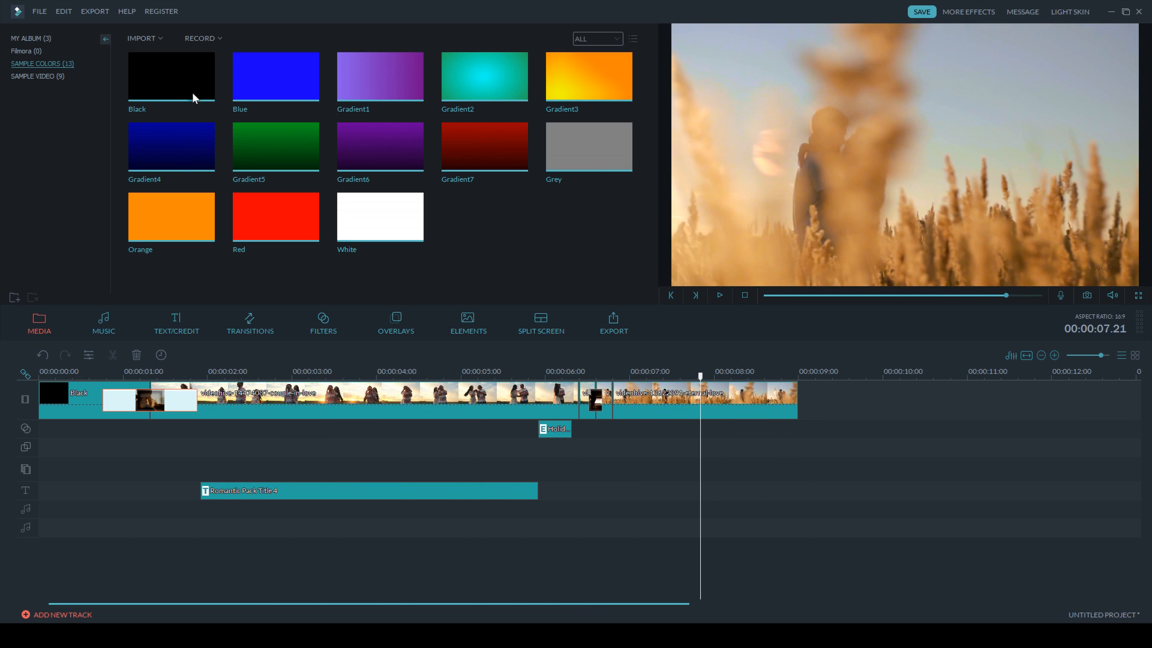
# - End the timeline with a Black clip and fade into it from the last video, then review playback
pyautogui.moveTo(861, 418); pyautogui.dragTo(811, 396)
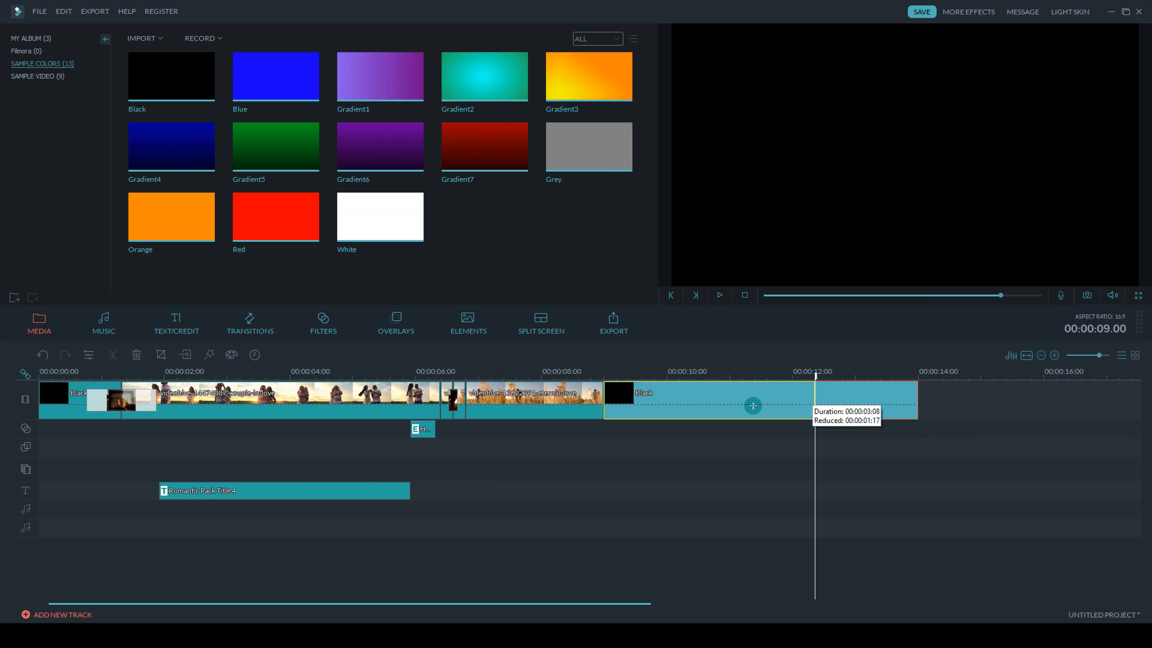
pyautogui.click(693, 373)
pyautogui.click(618, 373)
pyautogui.scroll(2, 407, 414)
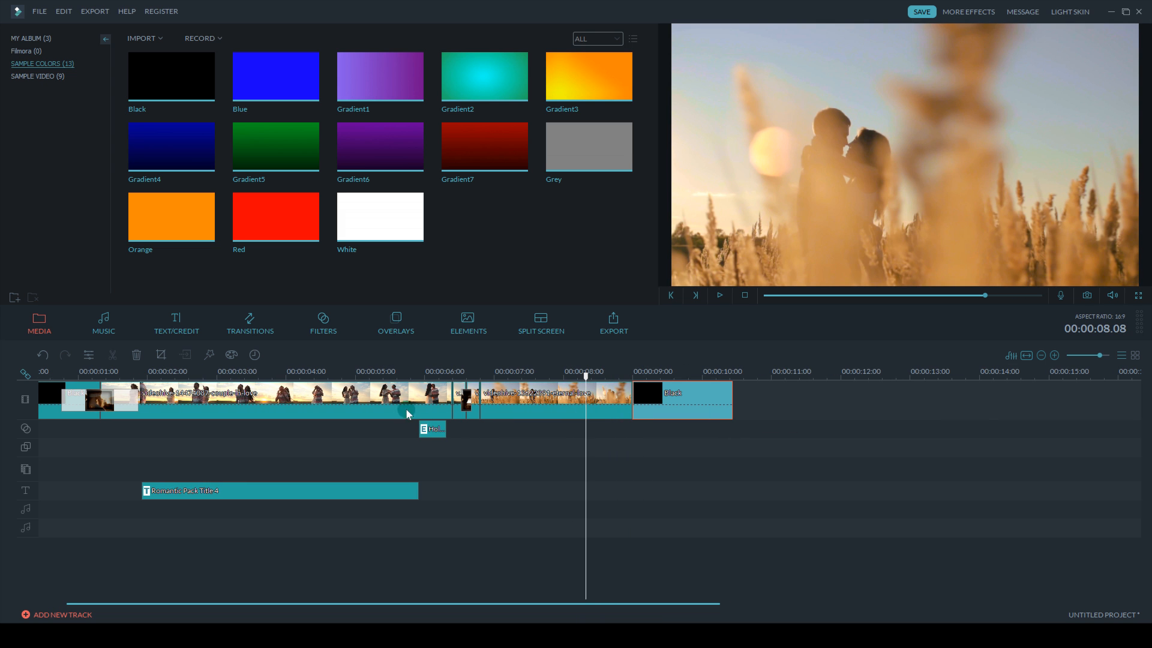
pyautogui.click(251, 322)
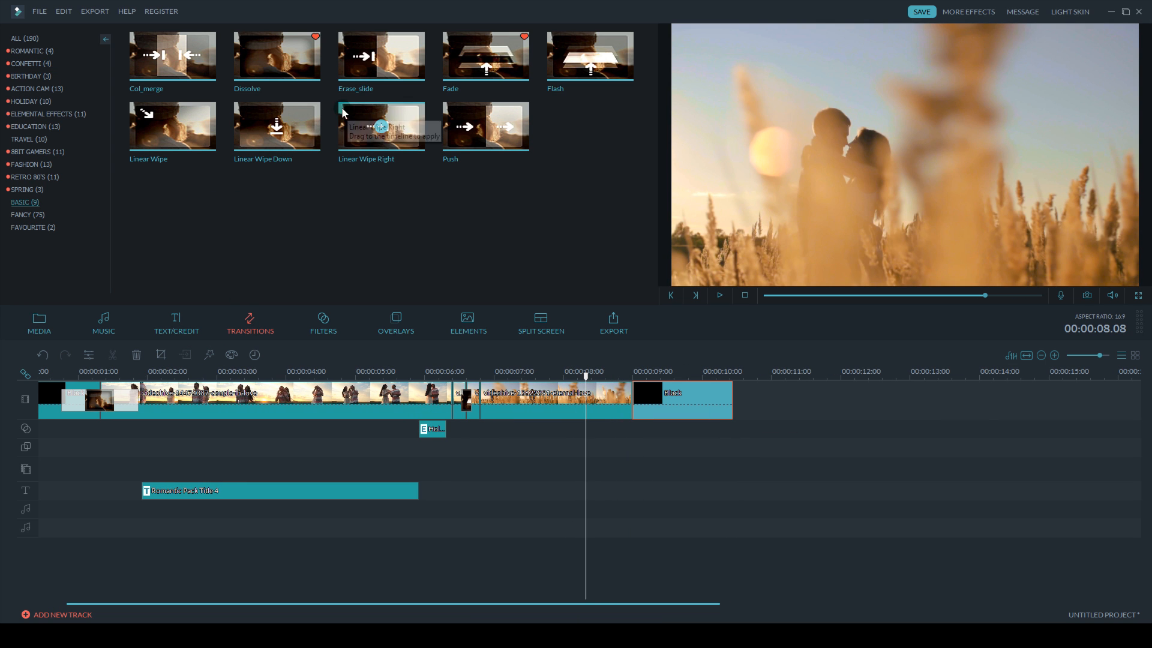
pyautogui.moveTo(458, 69); pyautogui.dragTo(630, 396)
pyautogui.press('space')
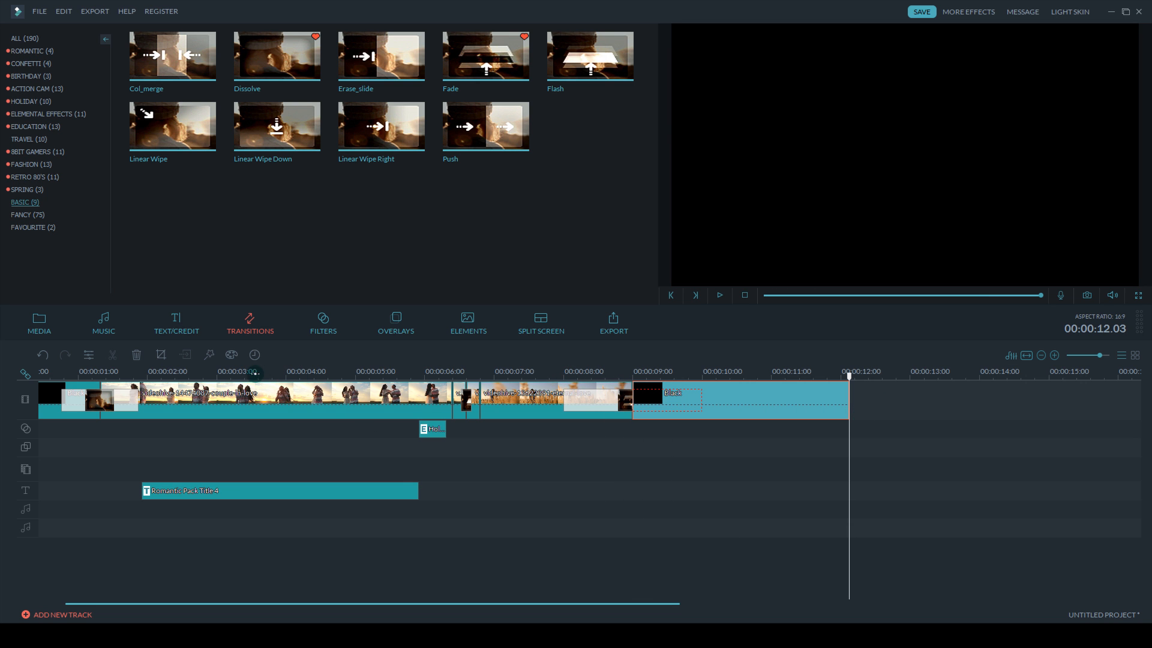
# - Delete the 'Romantic' line from the closing title so only 'THE END' remains
pyautogui.click(585, 330)
pyautogui.press('Delete')
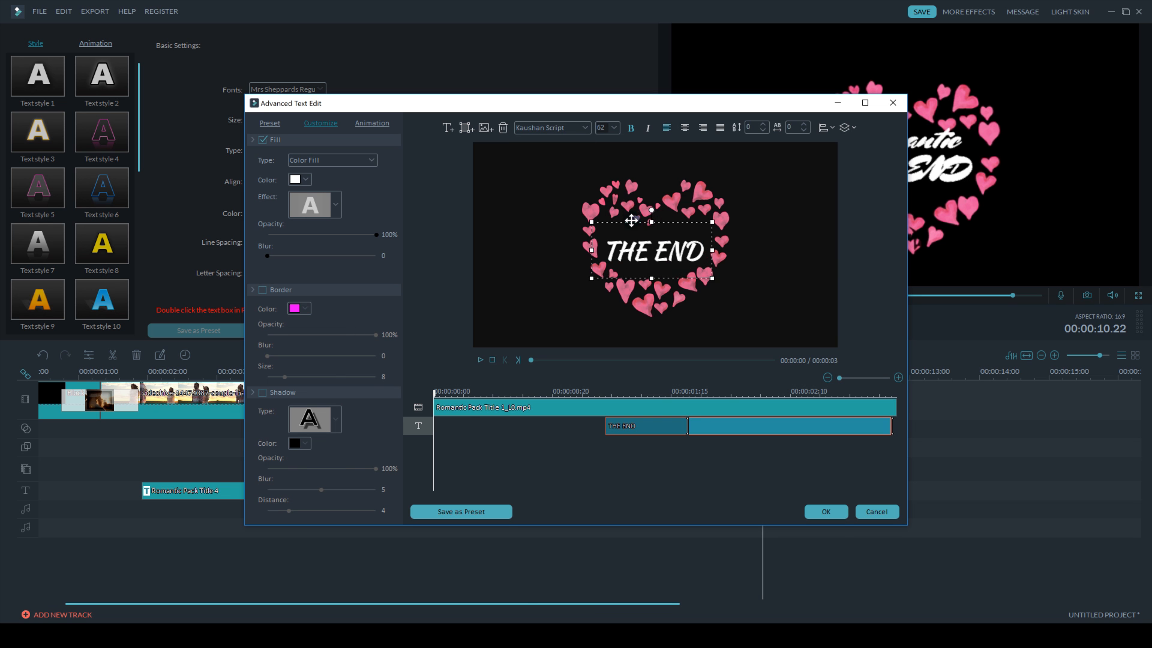